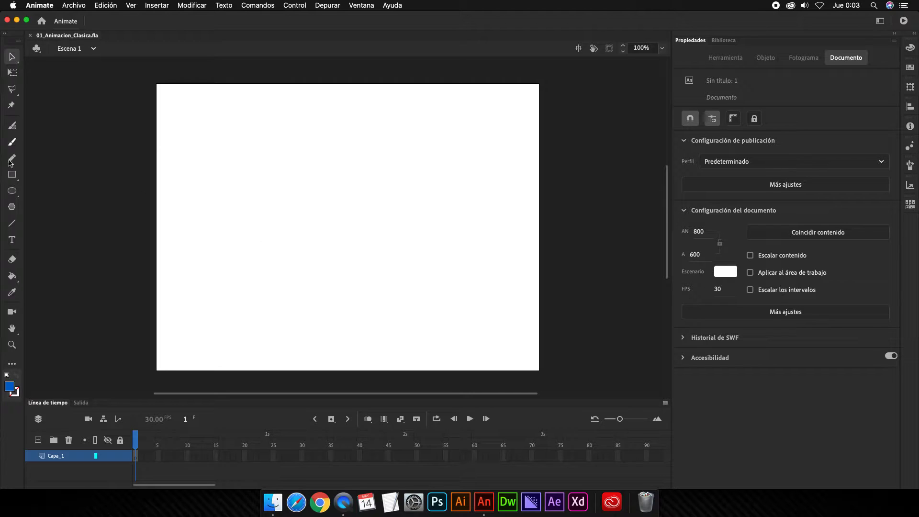
Draw a blue circle about 143 px in diameter near the stage's upper-left corner and select it.
click(11, 193)
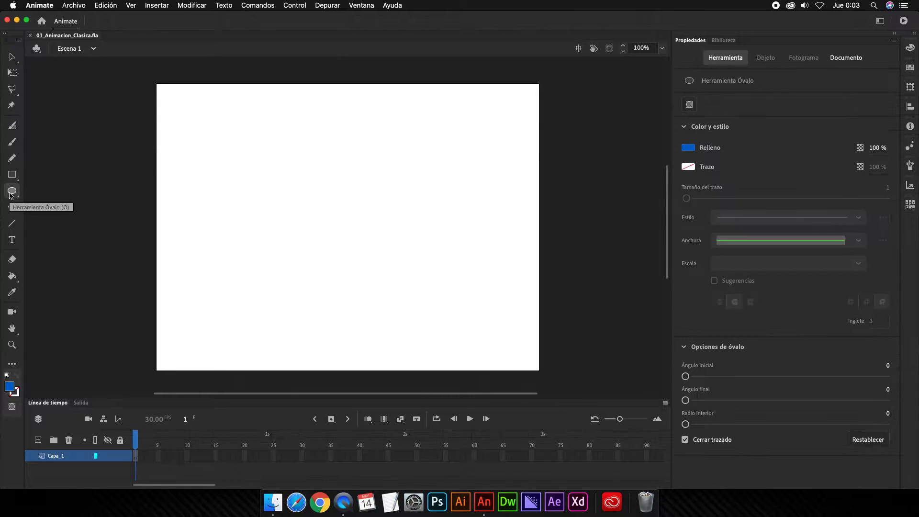
drag(174, 100, 243, 169)
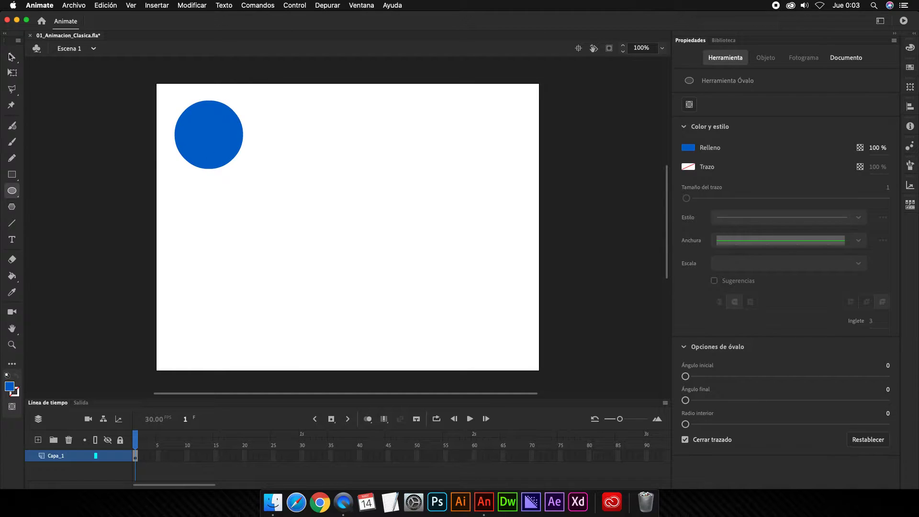
click(12, 56)
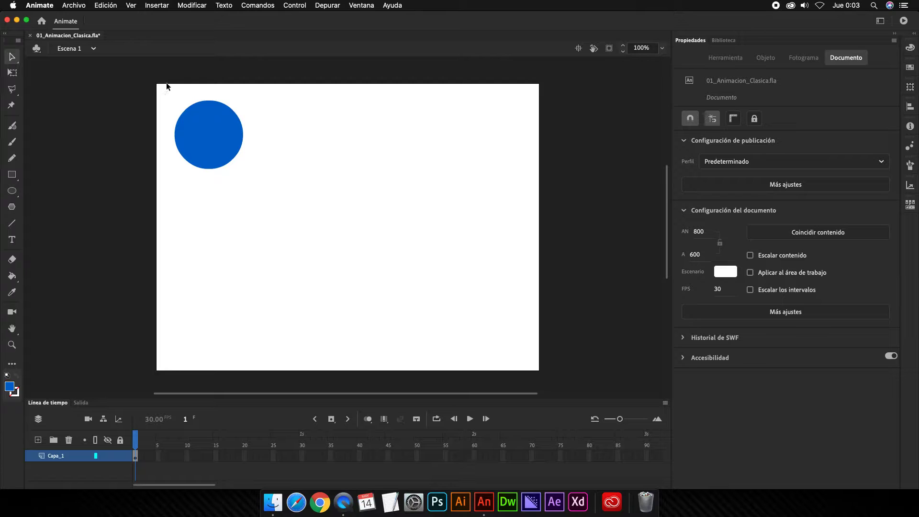
drag(153, 85, 281, 203)
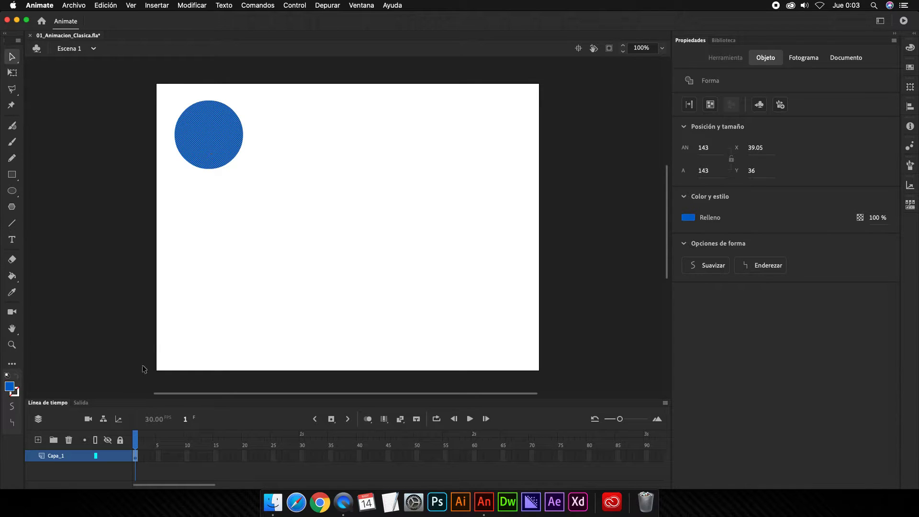
Enlarge the timeline area slightly and rename the layer Capa_1 as azul.
click(69, 399)
drag(69, 398, 70, 382)
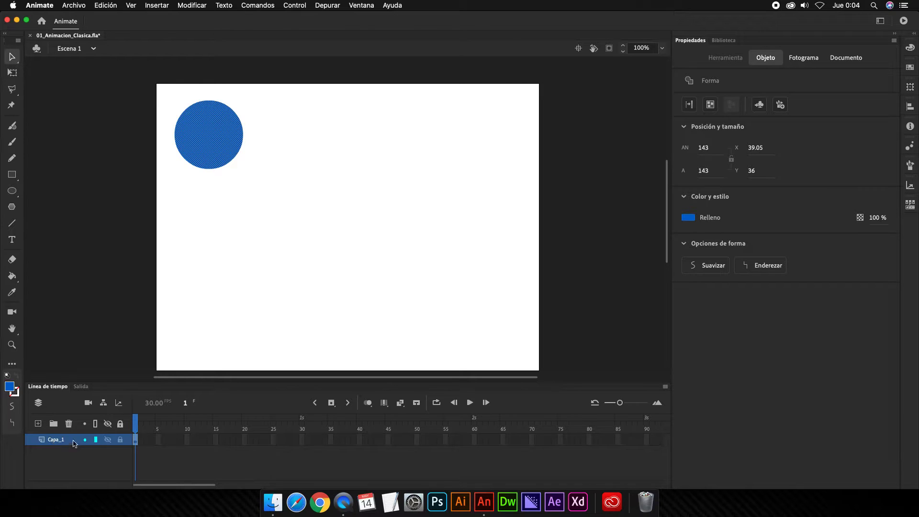
double_click(58, 441)
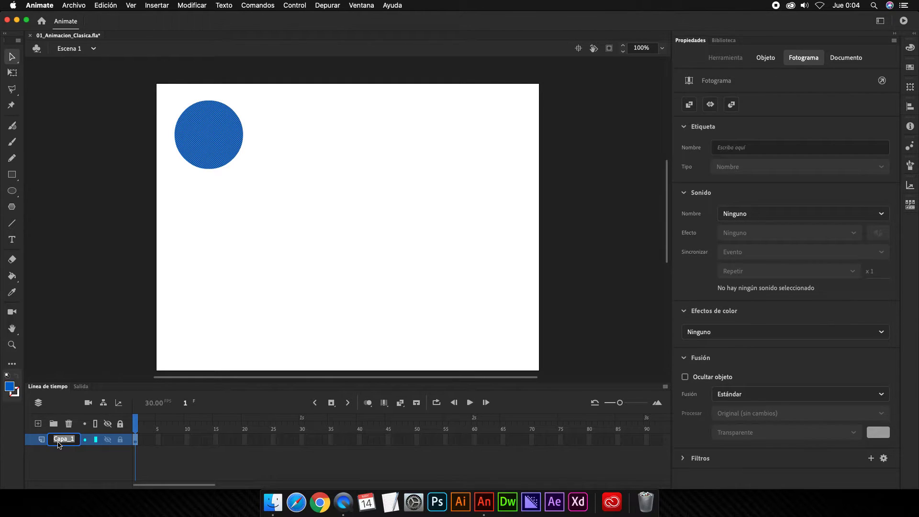
text(azul)
key(Return)
Create a classic tween from the first frame of the azul layer, accepting conversion of the circle to a symbol.
right_click(135, 444)
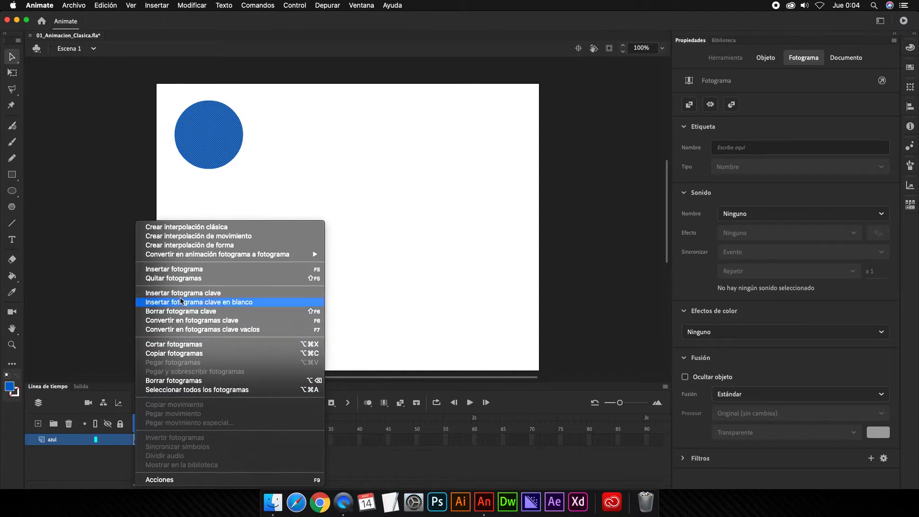
click(191, 227)
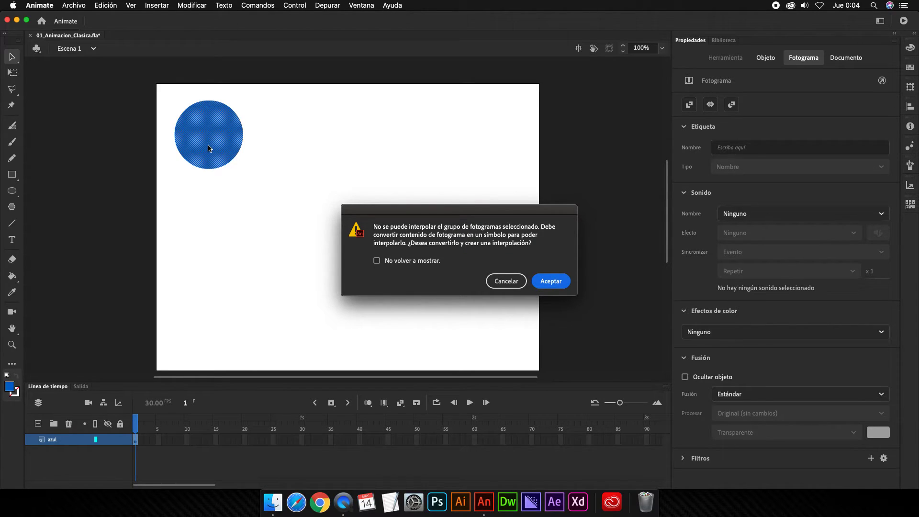
click(551, 281)
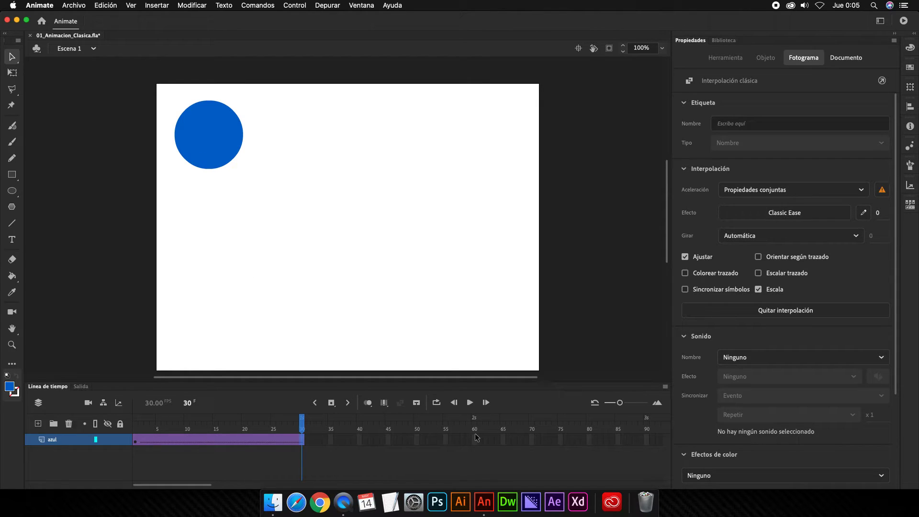
Insert a keyframe at frame 30 of the azul layer and move the circle to the stage's lower-right area, about X 670, Y 492.
drag(620, 403, 627, 403)
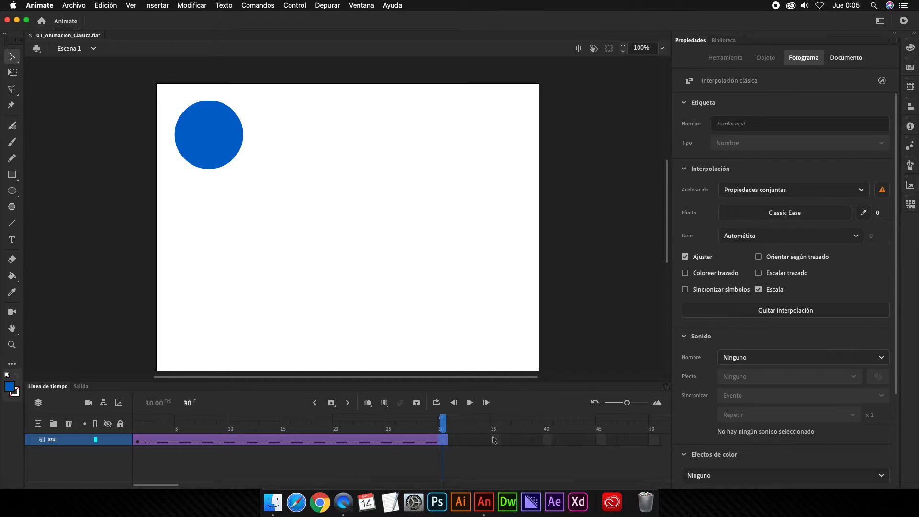
click(137, 441)
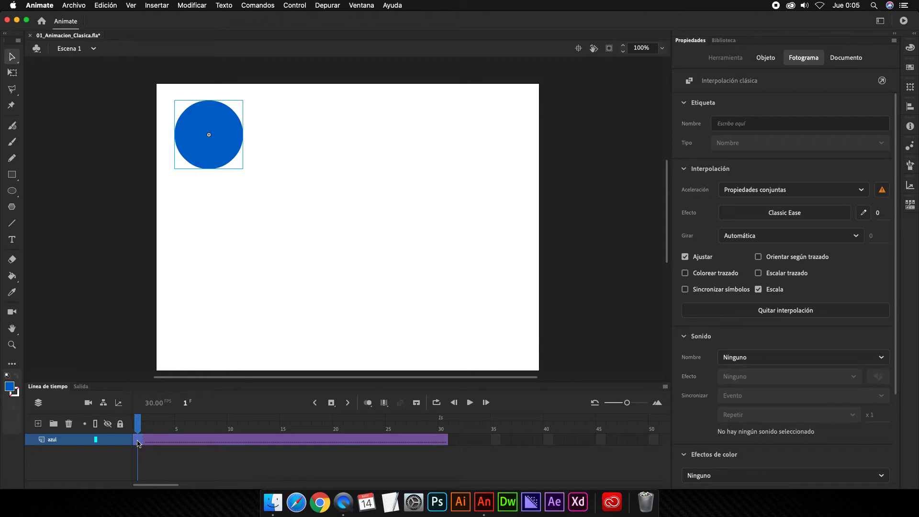
click(442, 440)
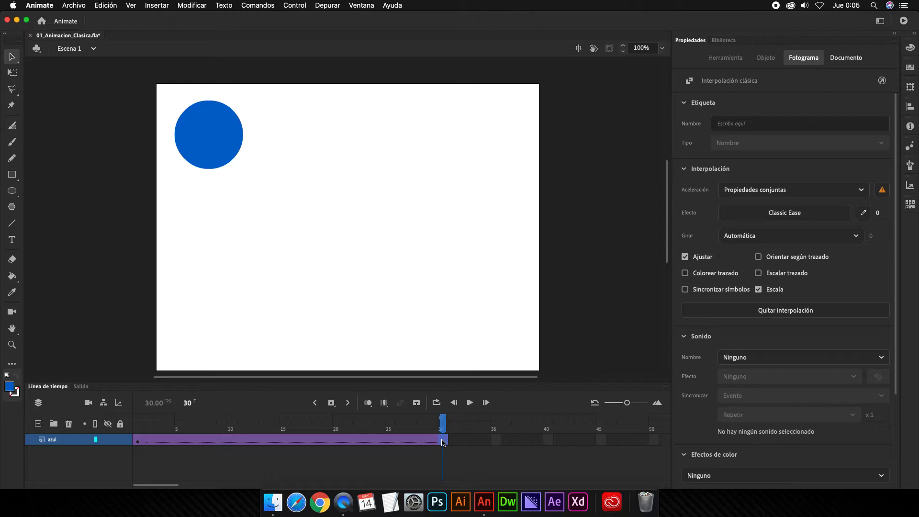
click(138, 441)
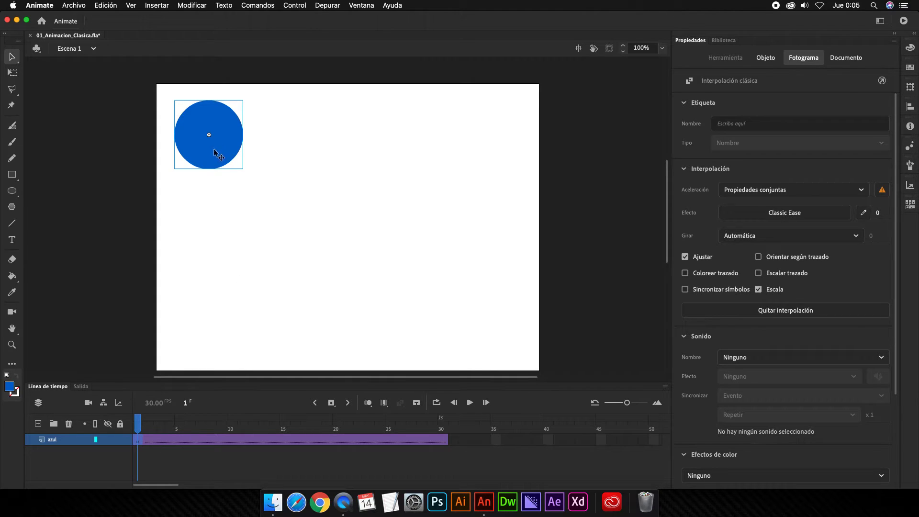
click(444, 441)
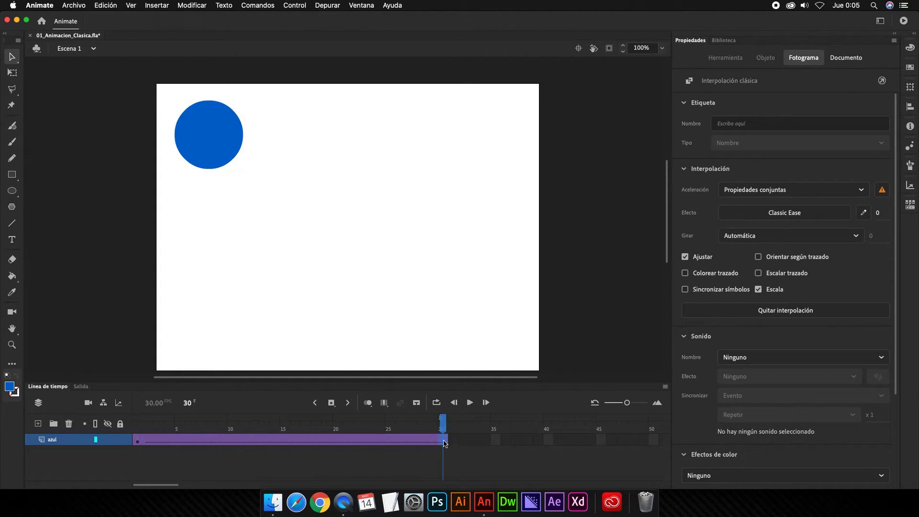
right_click(445, 444)
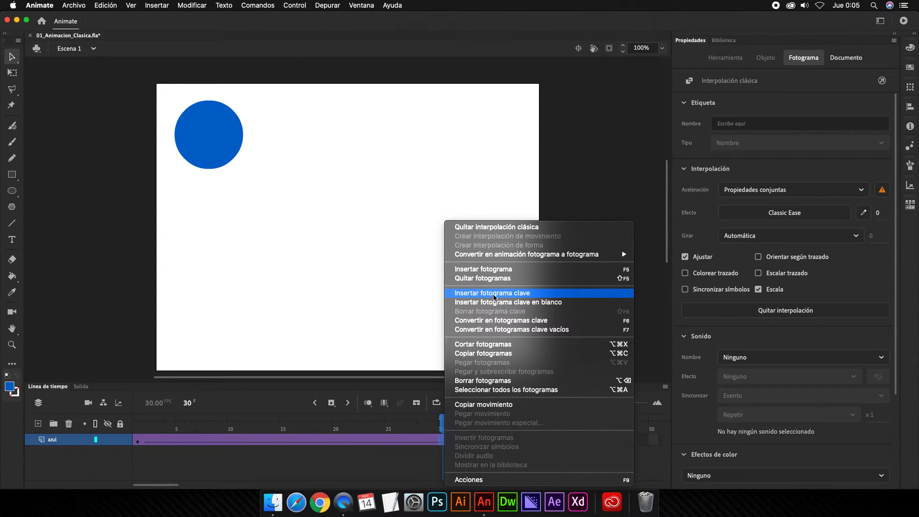
click(155, 4)
click(156, 5)
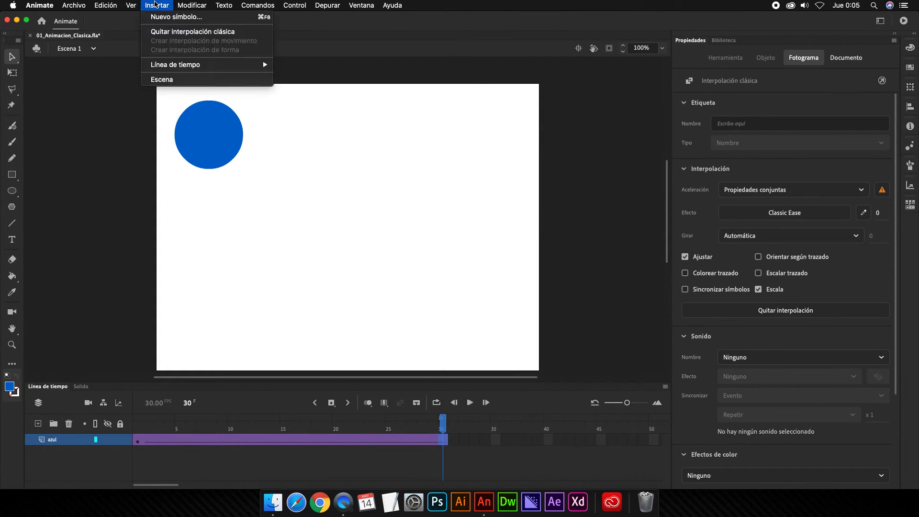
mouse_move(182, 66)
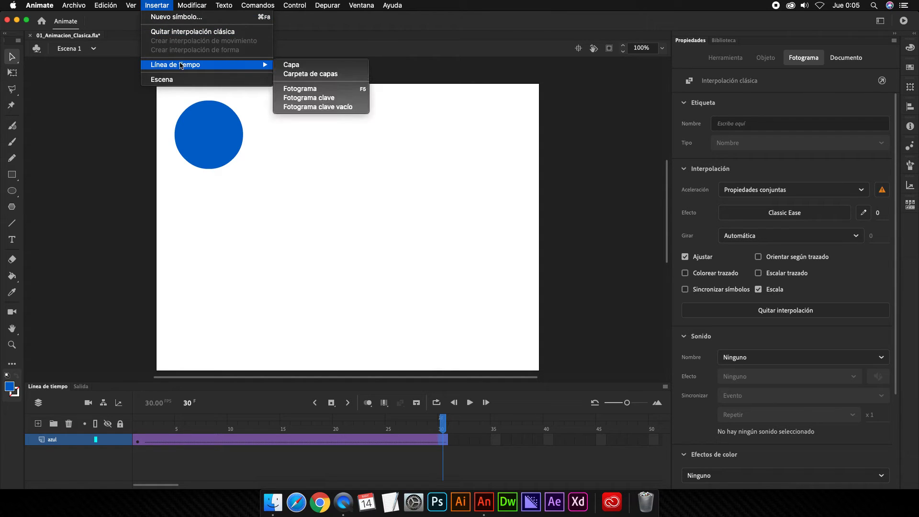
click(326, 98)
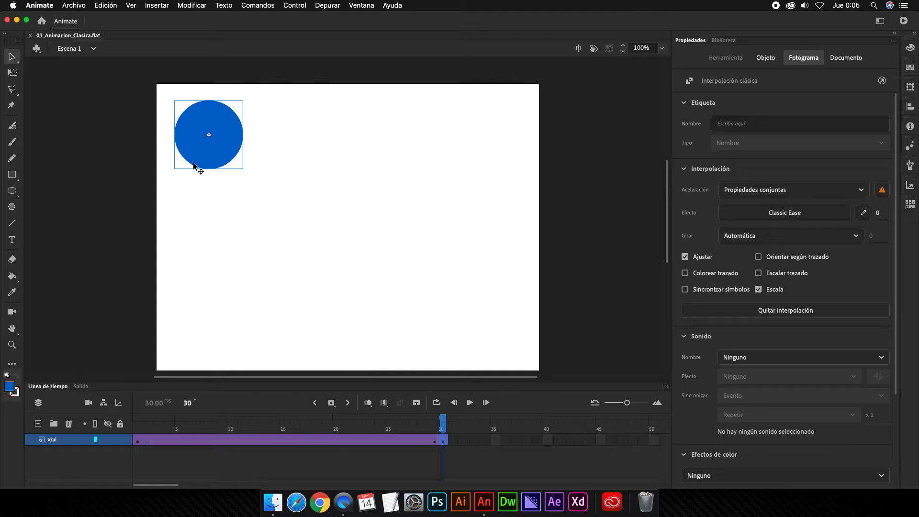
drag(209, 158, 476, 344)
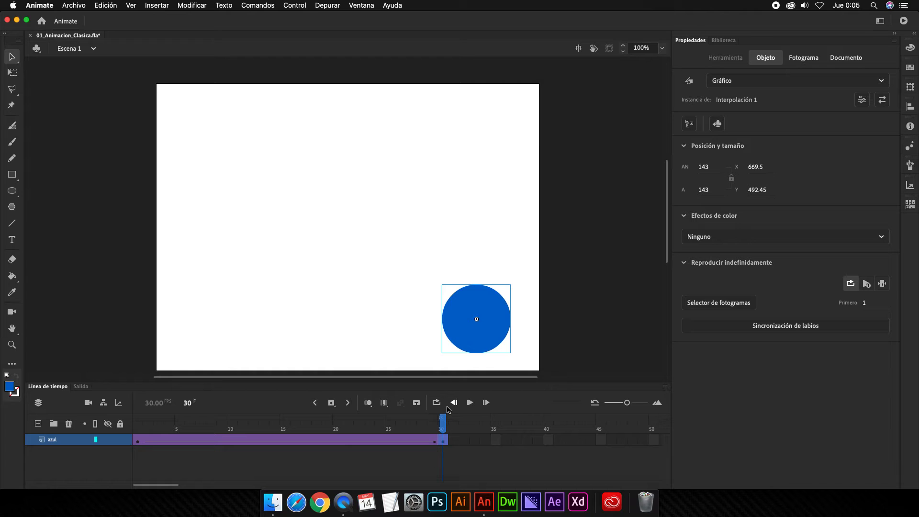
drag(446, 421, 443, 439)
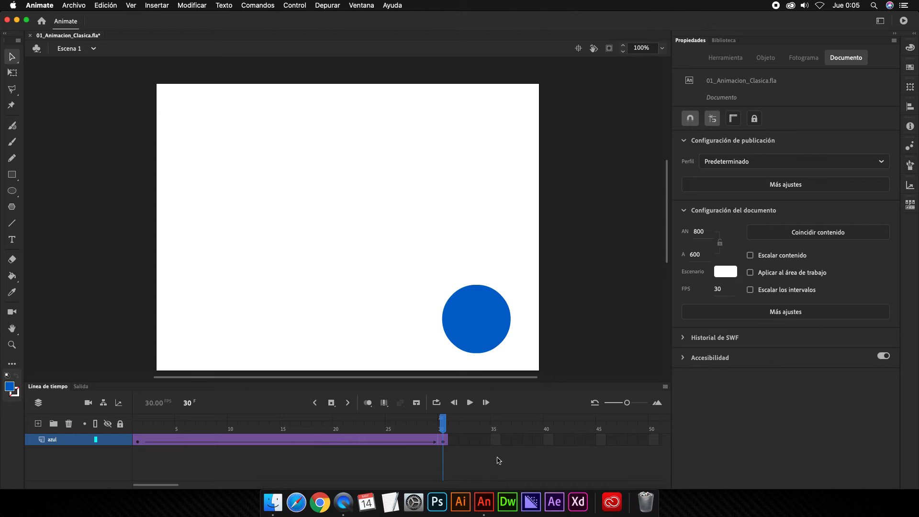
Insert a keyframe at frame 40 of the azul layer and move the circle horizontally to the stage's lower-left area, about X 150.
click(547, 440)
right_click(549, 442)
click(606, 297)
drag(474, 335, 224, 335)
Preview the circle's motion between frames 30 and 40 and select the circle at frame 40.
drag(549, 421, 443, 424)
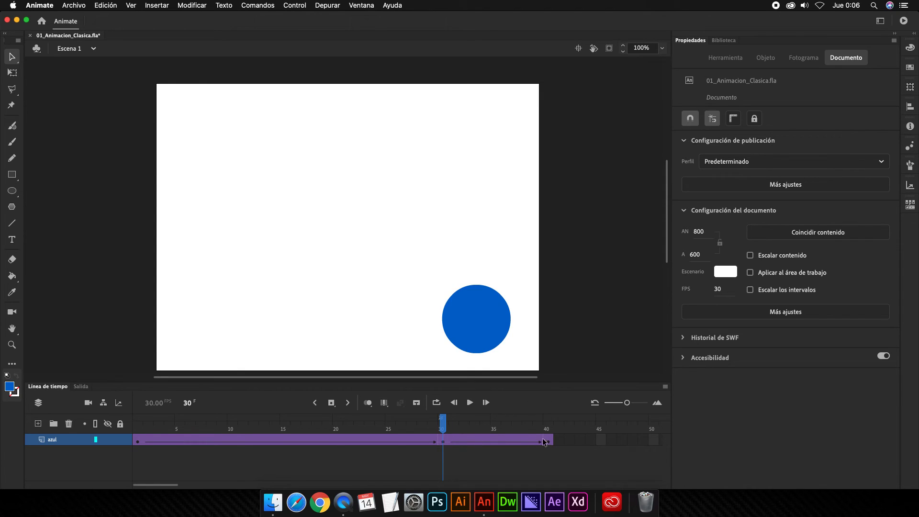
drag(443, 423, 546, 433)
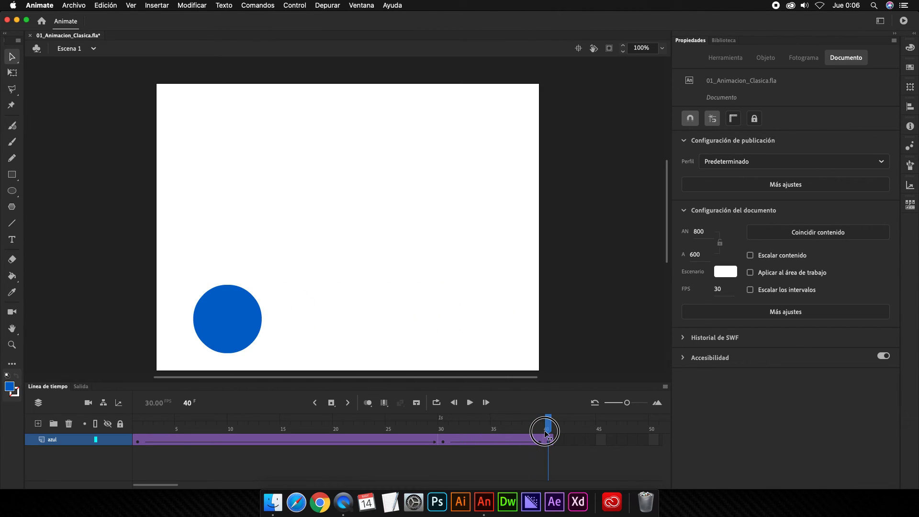
key(Return)
click(256, 325)
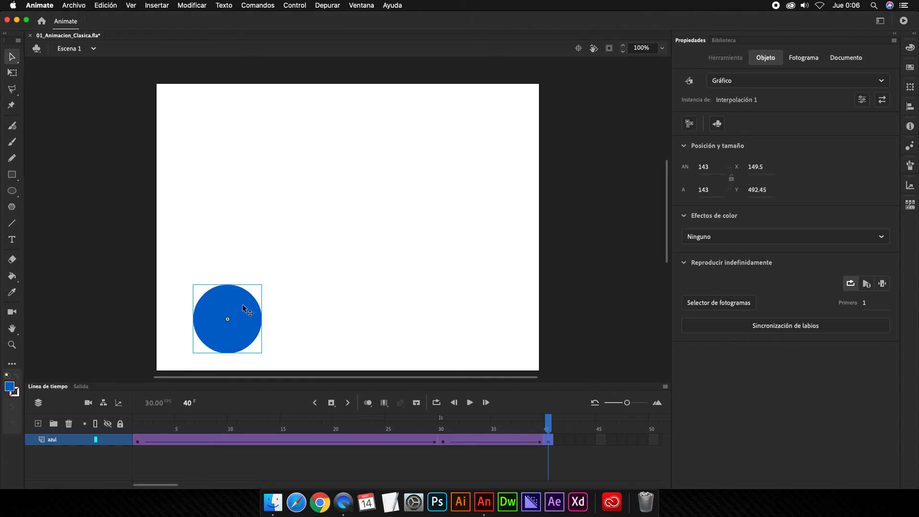